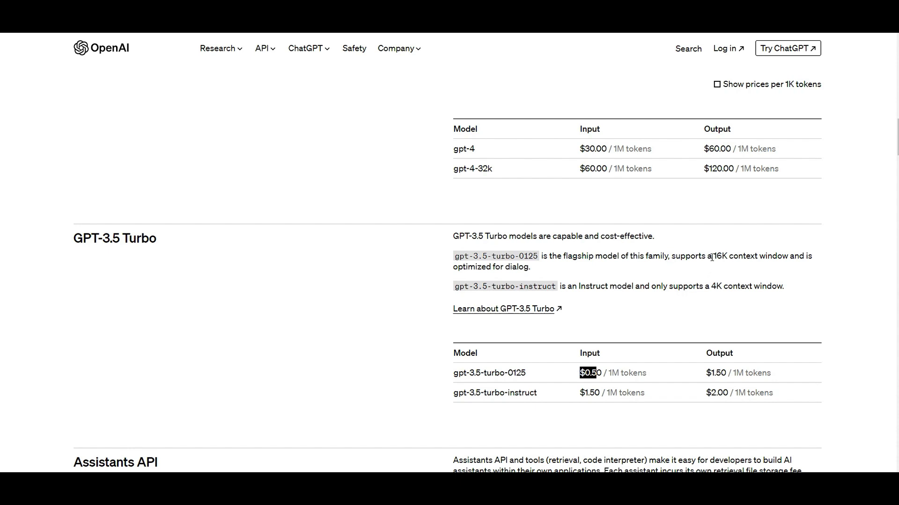
# Examine the context window sizes listed for gpt-3.5-turbo-instruct and gpt-3.5-turbo-0125 on the OpenAI pricing page
pyautogui.moveTo(700, 286); pyautogui.dragTo(712, 286)
pyautogui.moveTo(739, 256); pyautogui.dragTo(717, 256)
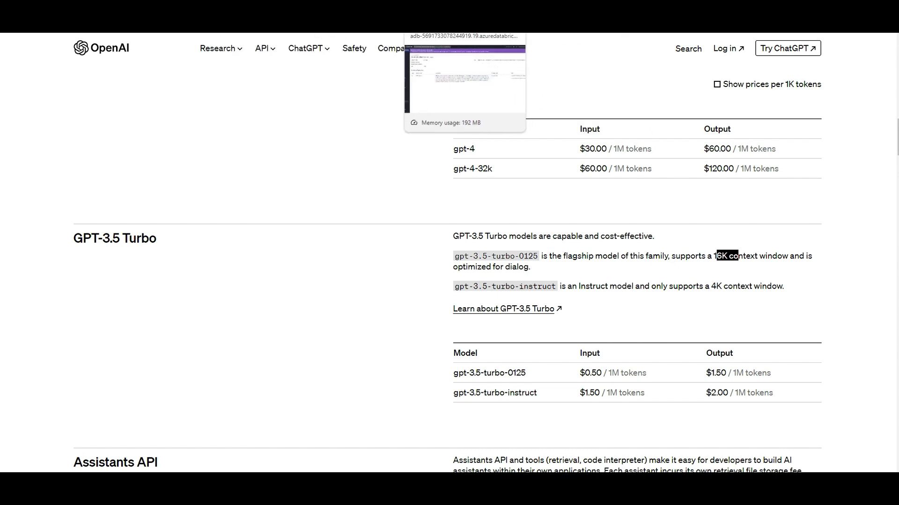
# Switch to Databricks and open the databricks-dbrx-instruct endpoint from the list of serving endpoints
pyautogui.click(464, 27)
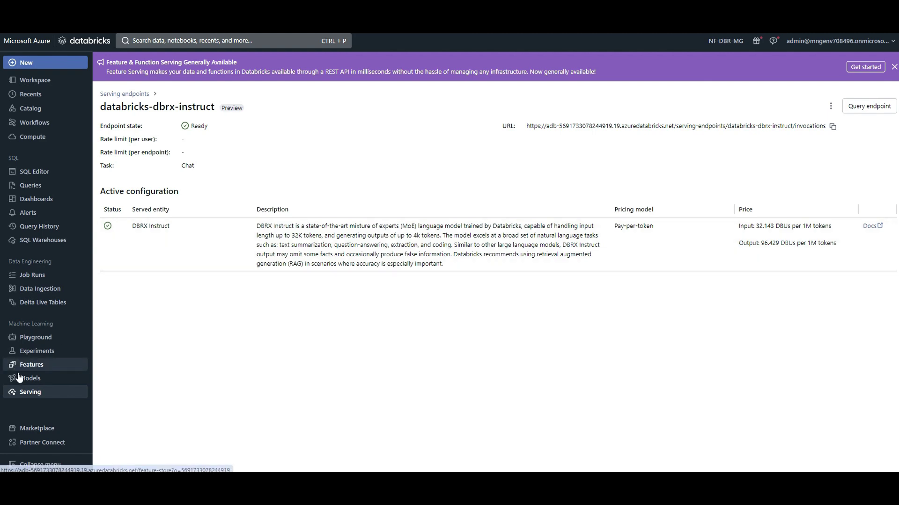
pyautogui.click(30, 402)
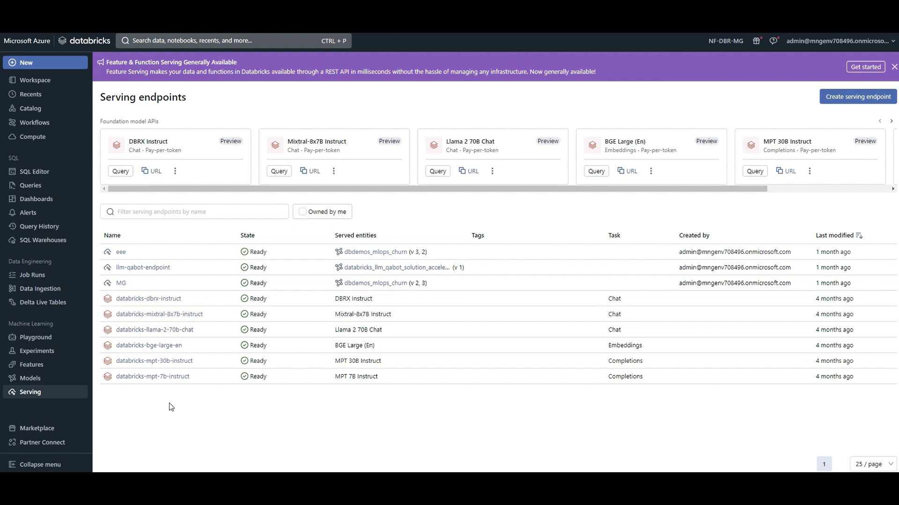
pyautogui.click(167, 299)
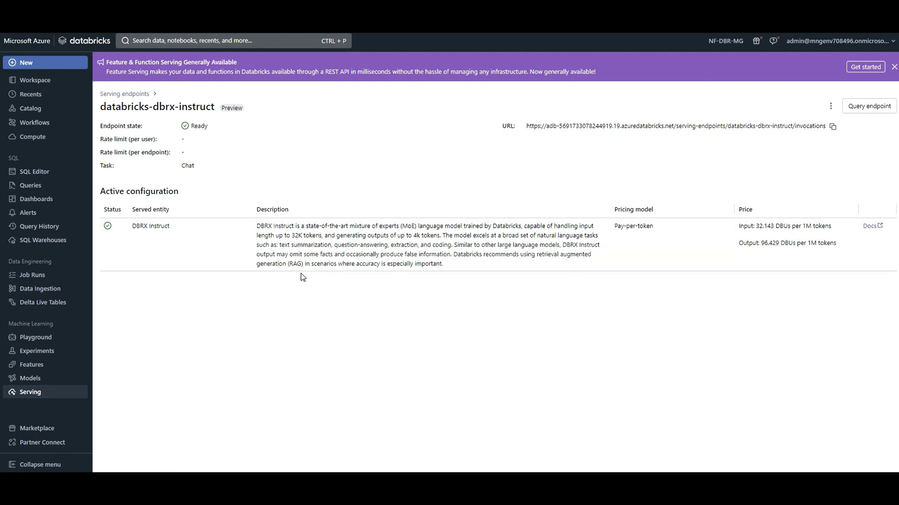
# Examine the DBRX Instruct model description and its input price per million tokens
pyautogui.moveTo(449, 269); pyautogui.dragTo(320, 236)
pyautogui.click(366, 325)
pyautogui.moveTo(413, 236); pyautogui.dragTo(432, 236)
pyautogui.moveTo(739, 227); pyautogui.dragTo(777, 227)
pyautogui.click(789, 227)
# Open the query dialog for the DBRX Instruct endpoint and review its Curl and Python code samples
pyautogui.click(857, 107)
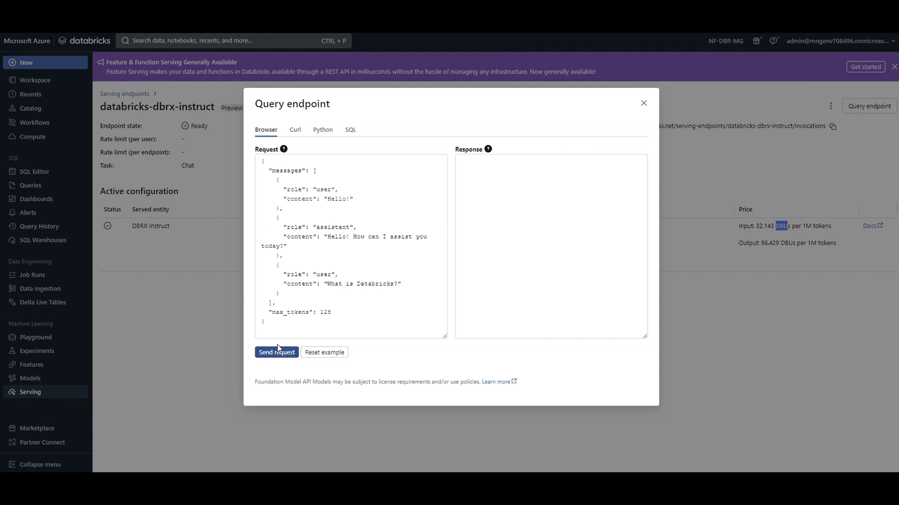
pyautogui.click(296, 130)
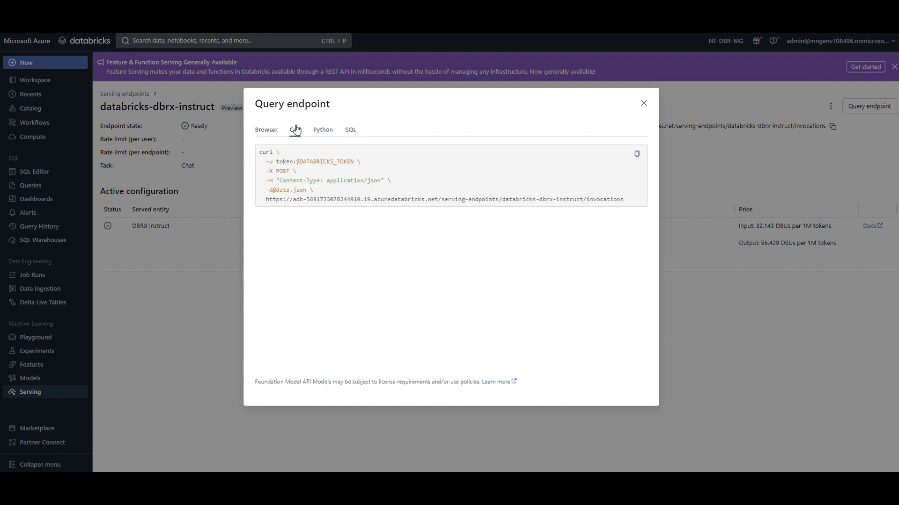
pyautogui.click(323, 131)
pyautogui.scroll(-1, 348, 294)
pyautogui.scroll(1, 349, 281)
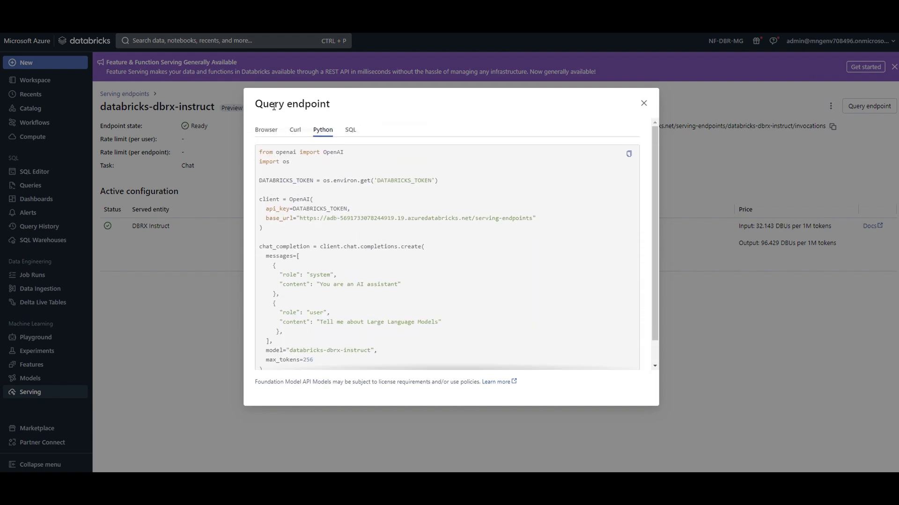
# Send the example browser request asking "What is Databricks?" to the endpoint, review the response, and close the query dialog
pyautogui.click(265, 132)
pyautogui.moveTo(327, 284); pyautogui.dragTo(395, 284)
pyautogui.click(282, 357)
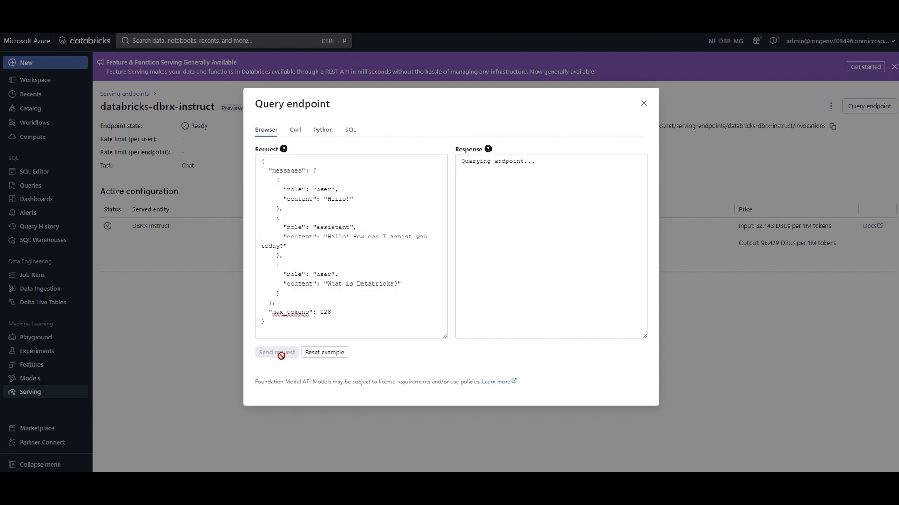
pyautogui.scroll(-2, 524, 241)
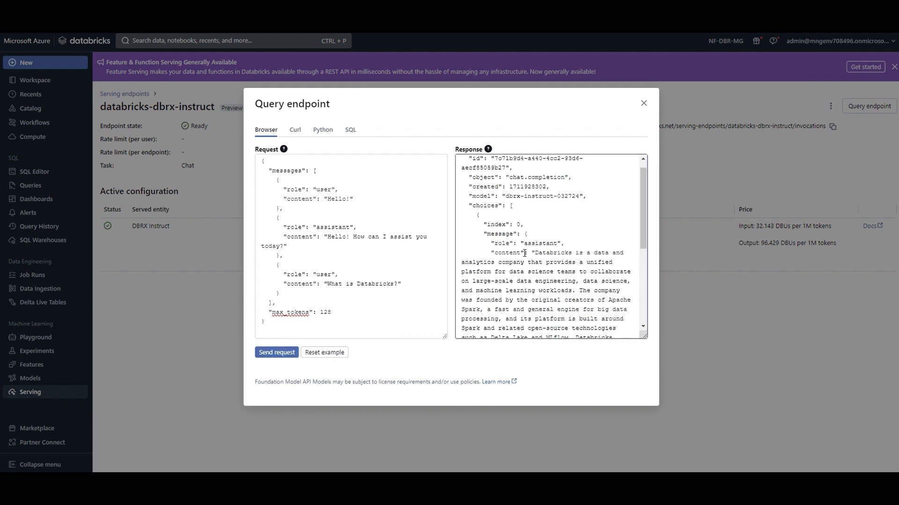
pyautogui.moveTo(539, 219); pyautogui.dragTo(646, 257)
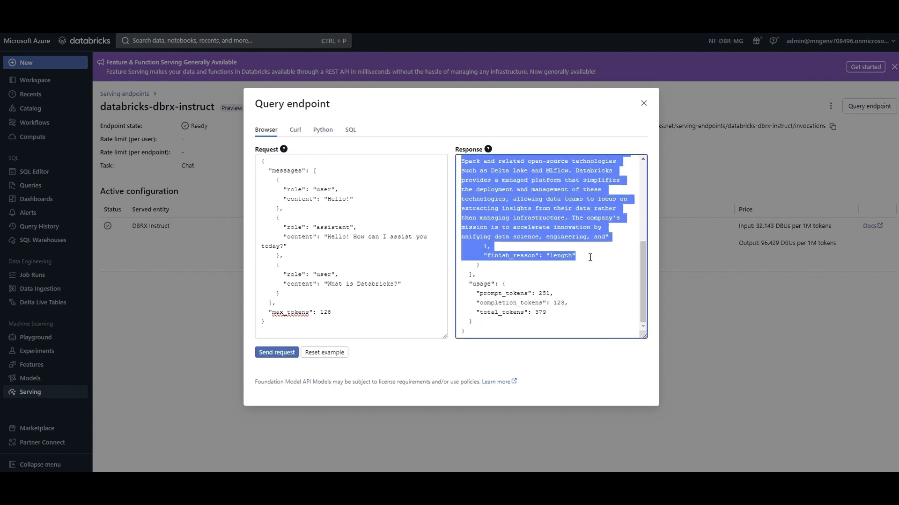
pyautogui.click(643, 104)
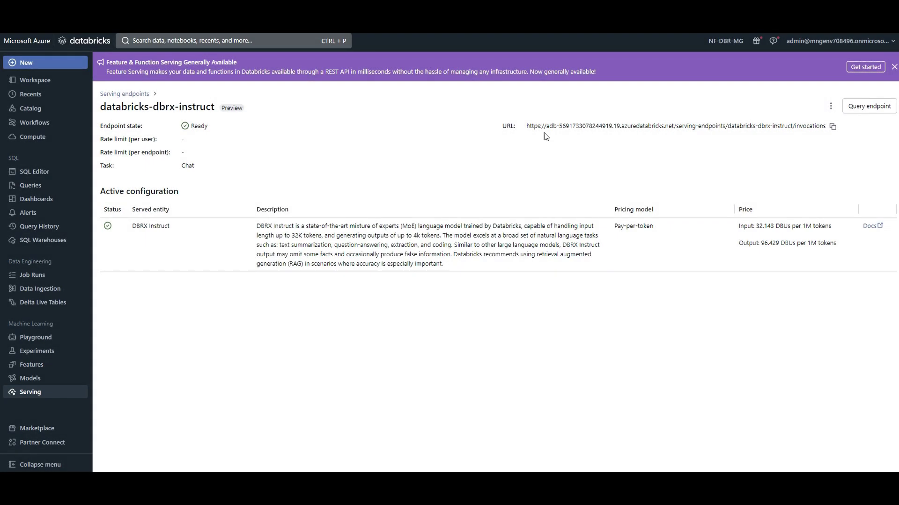
# Open the Playground and add a second chat that uses the Mixtral-8x7B Instruct model
pyautogui.click(38, 342)
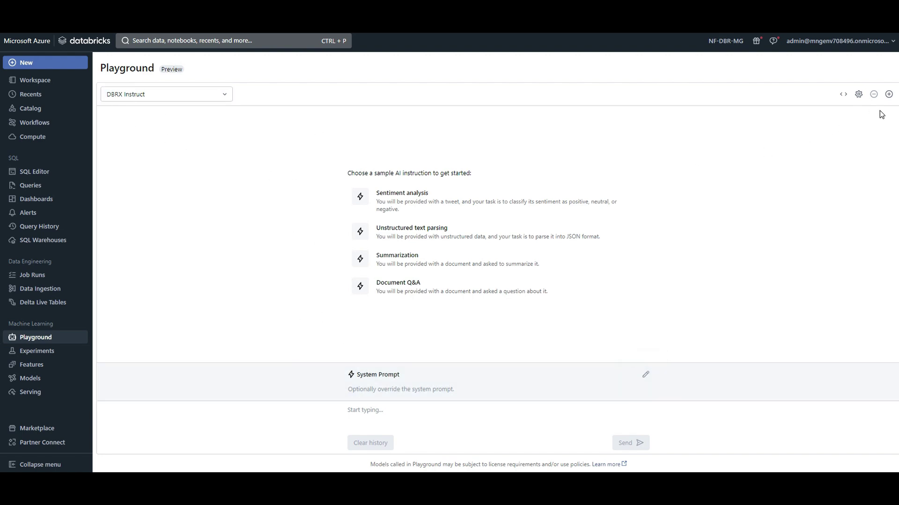
pyautogui.click(889, 94)
pyautogui.click(610, 95)
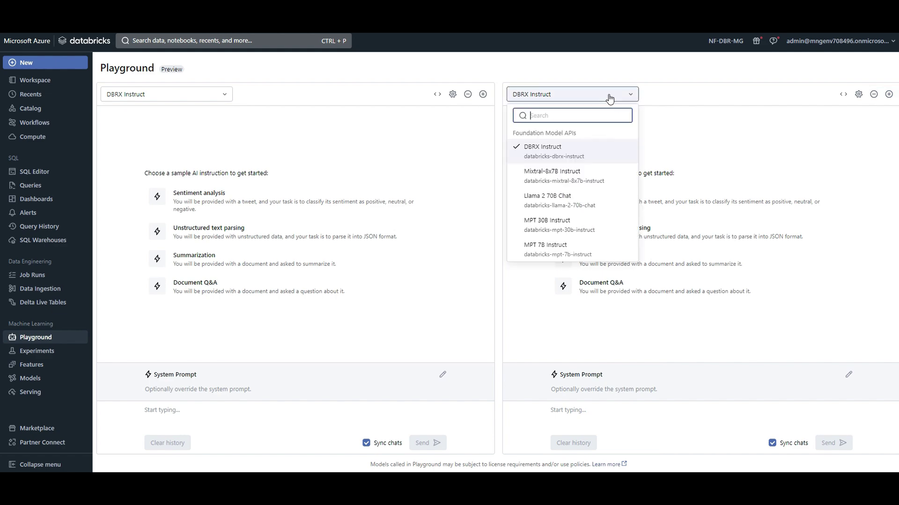
pyautogui.click(581, 175)
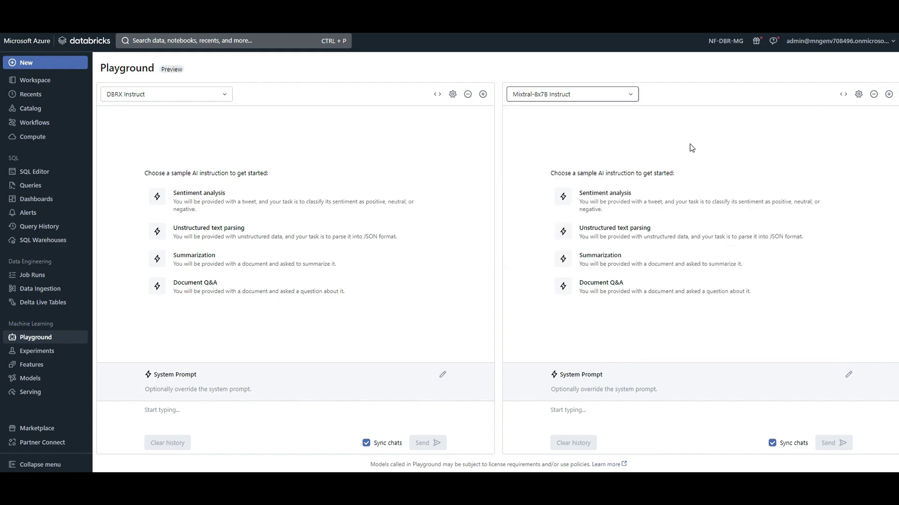
# Add a third chat to the comparison that uses the Llama 2 70B Chat model
pyautogui.click(889, 94)
pyautogui.click(693, 96)
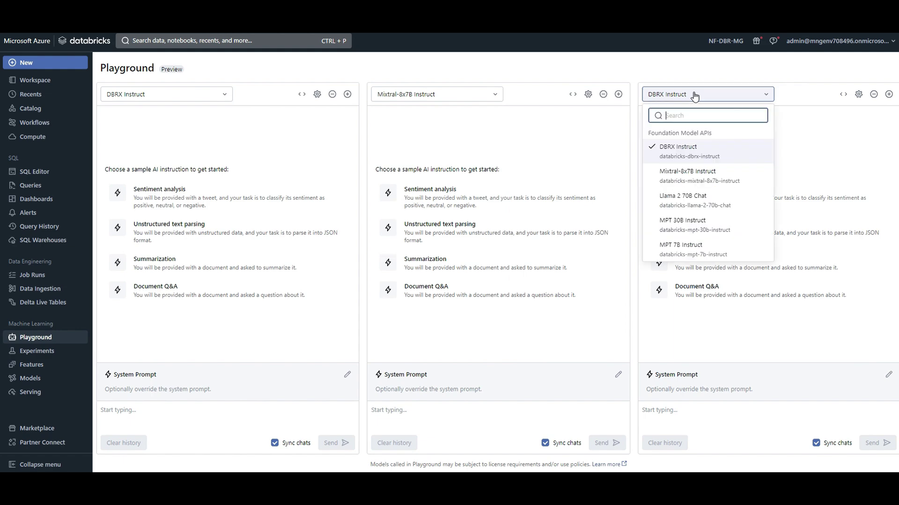
pyautogui.click(710, 205)
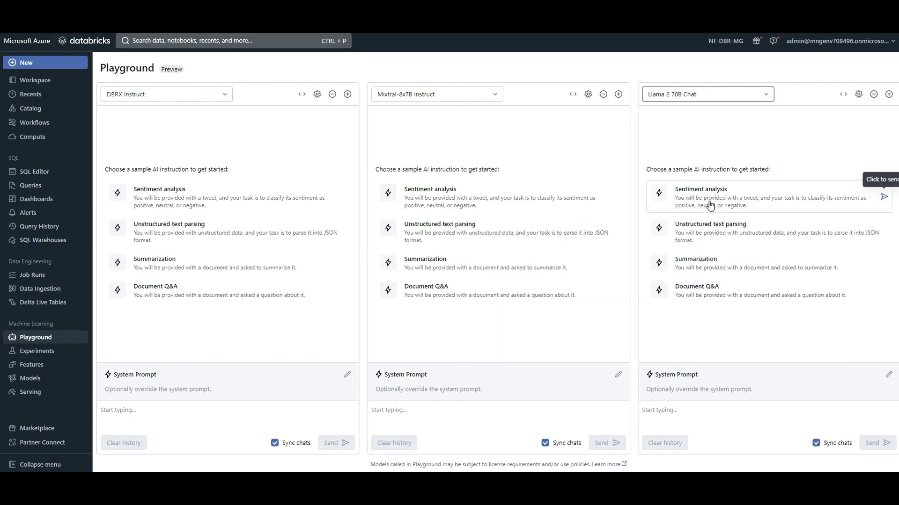
# Send the prompt "What is Databricks?" to all three synced chats and check the generation speed of the DBRX Instruct answer
pyautogui.click(172, 418)
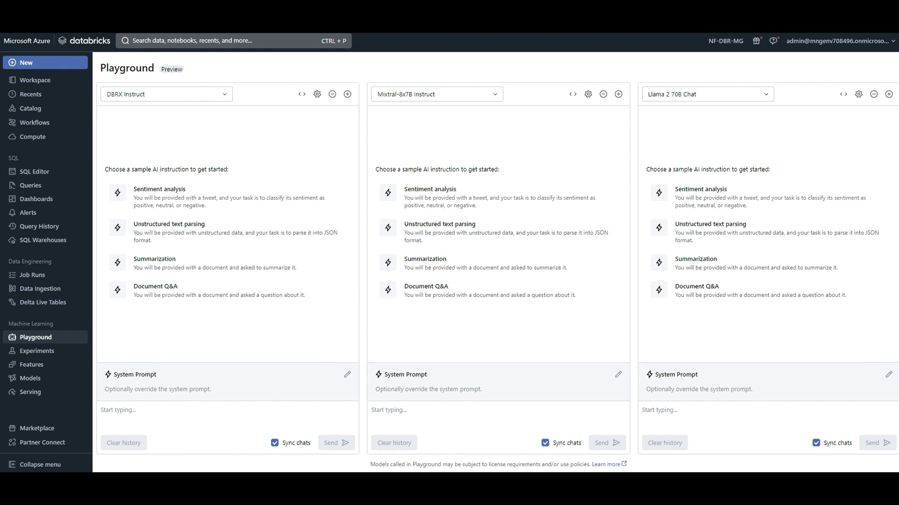
pyautogui.write('What is Databricks?')
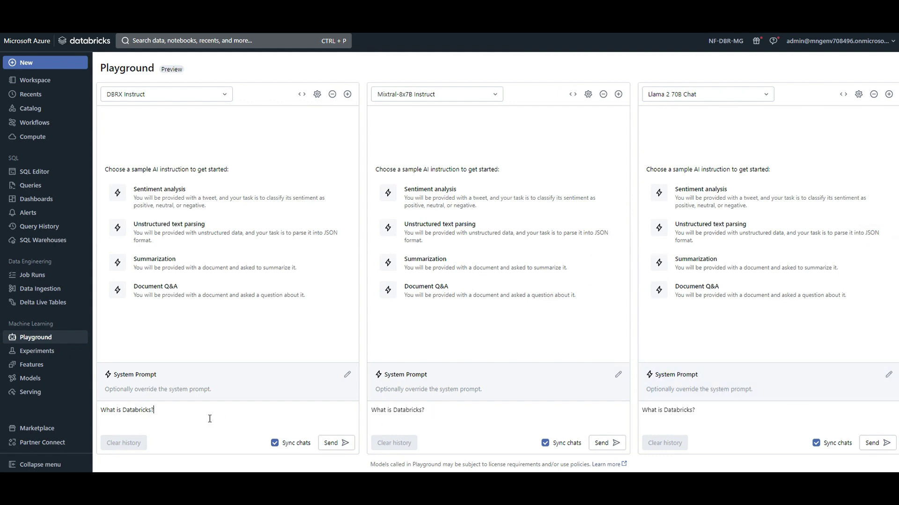
pyautogui.press('Return')
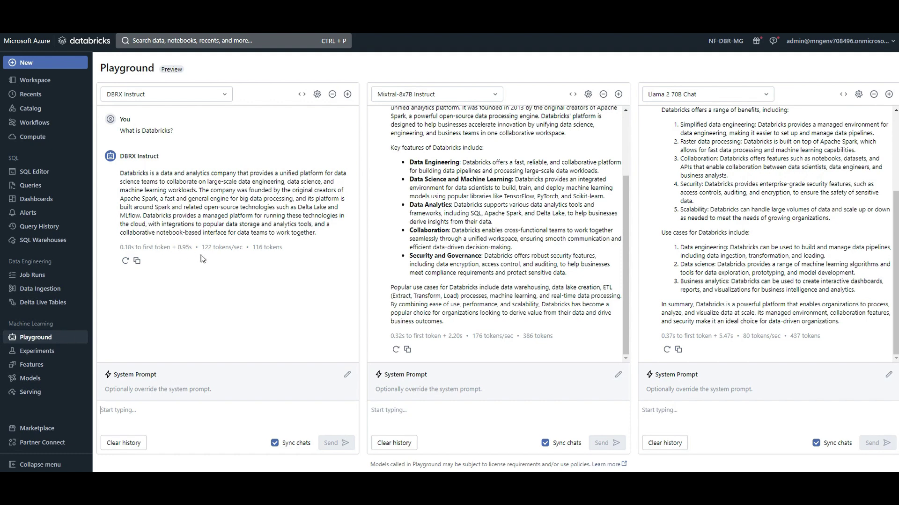
pyautogui.moveTo(191, 248); pyautogui.dragTo(180, 247)
pyautogui.click(181, 416)
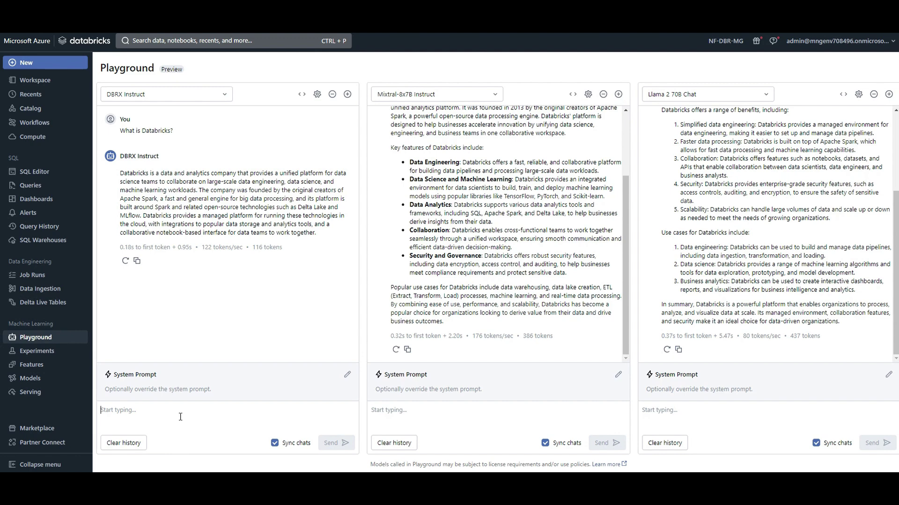